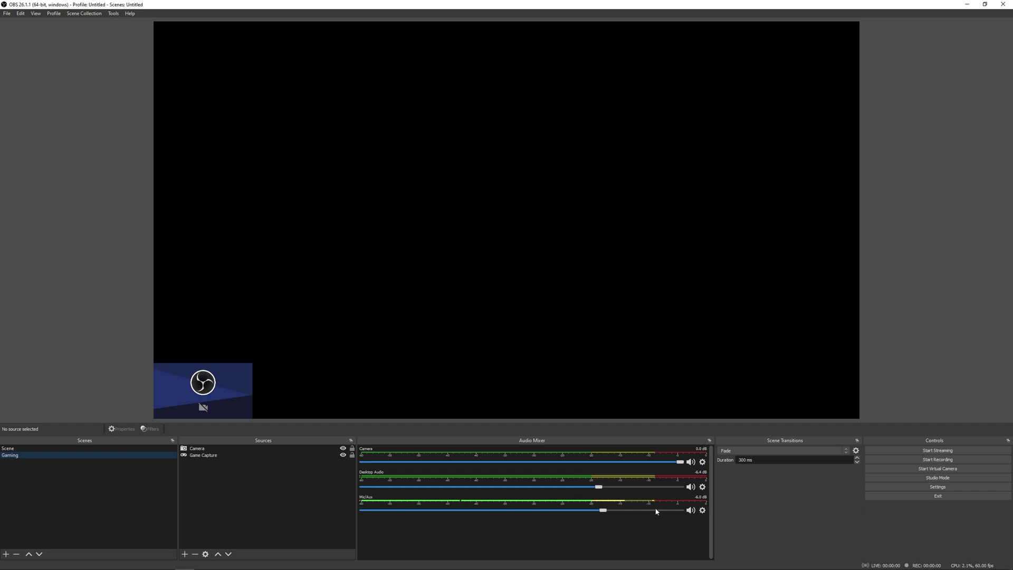
Open Advanced Audio Properties from the Mic/Aux mixer options and enlarge the dialog to show all tracks.
{"action": "left_click", "coordinate": [702, 510]}
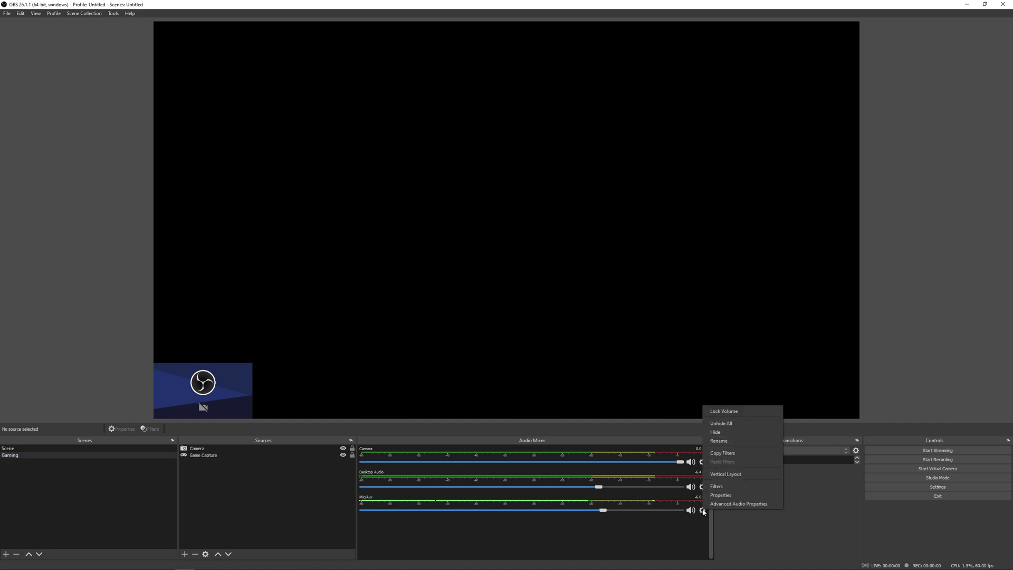
{"action": "left_click", "coordinate": [708, 504]}
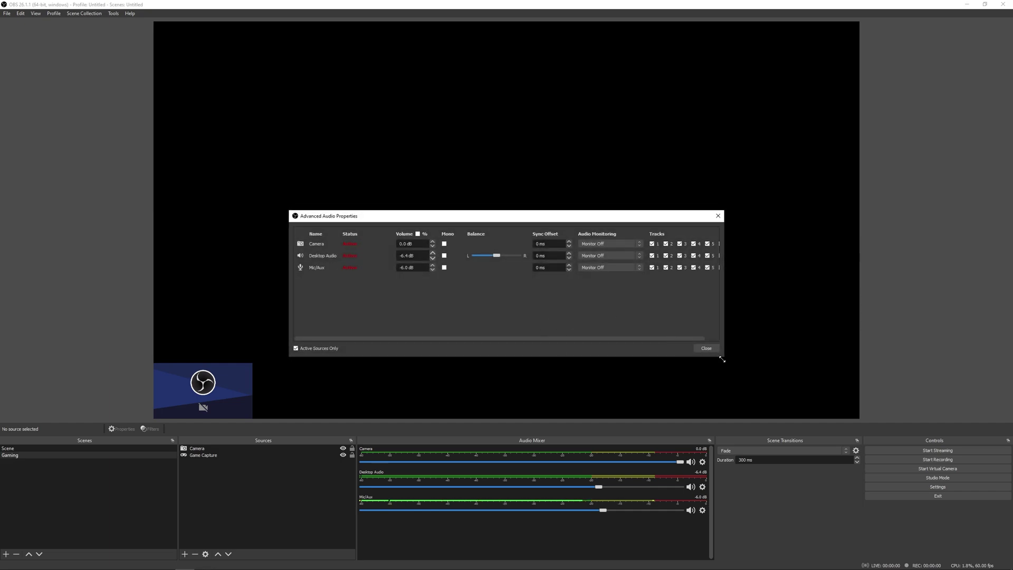
{"action": "left_click_drag", "start_coordinate": [723, 357], "coordinate": [779, 374]}
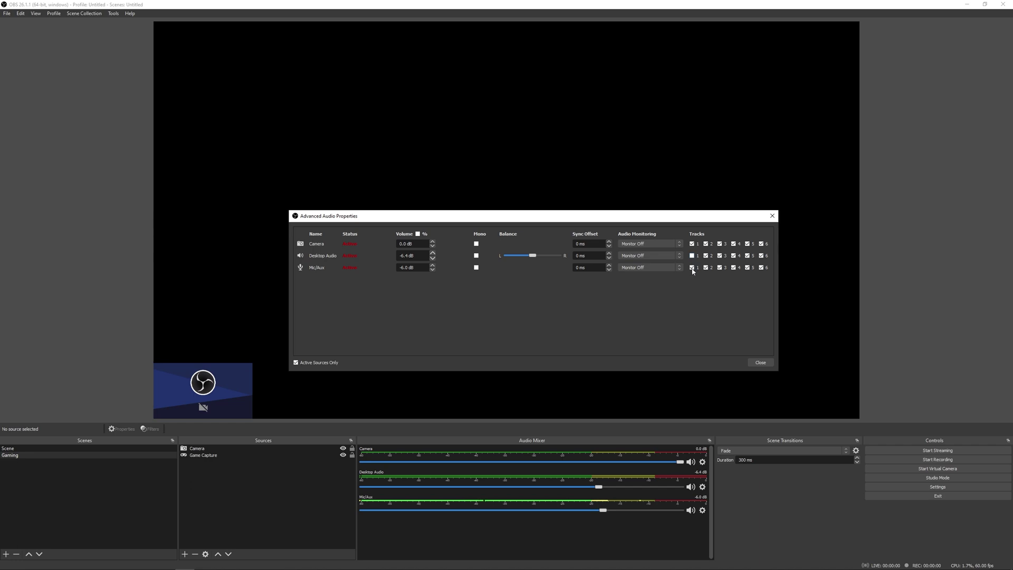
Assign Camera to track 1 only, Desktop Audio to track 2 only, and Mic/Aux to track 3 only.
{"action": "left_click", "coordinate": [692, 268]}
{"action": "left_click", "coordinate": [705, 255]}
{"action": "left_click", "coordinate": [705, 268]}
{"action": "left_click", "coordinate": [720, 267]}
{"action": "left_click", "coordinate": [719, 255]}
{"action": "left_click", "coordinate": [733, 255]}
{"action": "left_click", "coordinate": [733, 267]}
{"action": "left_click", "coordinate": [747, 255]}
{"action": "left_click", "coordinate": [746, 267]}
{"action": "left_click", "coordinate": [760, 267]}
{"action": "left_click", "coordinate": [761, 255]}
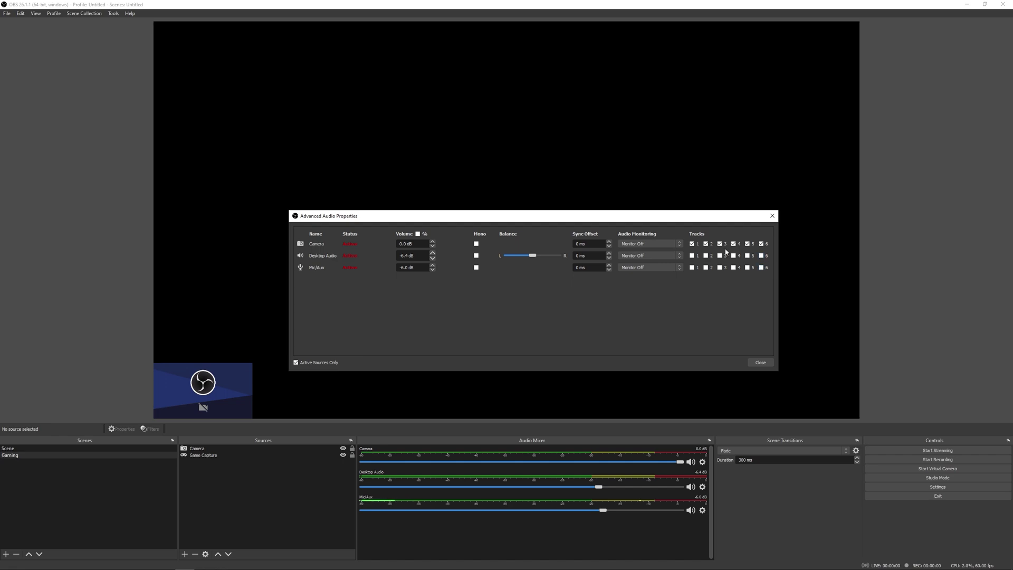
{"action": "left_click", "coordinate": [719, 244]}
{"action": "left_click", "coordinate": [705, 244]}
{"action": "left_click", "coordinate": [733, 243]}
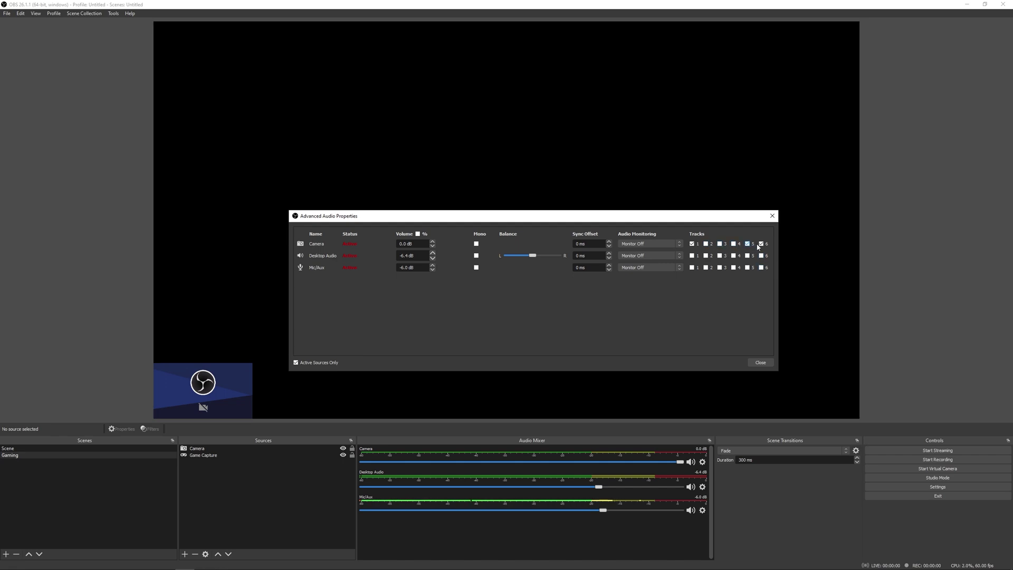
{"action": "left_click", "coordinate": [761, 244]}
{"action": "left_click", "coordinate": [746, 244]}
{"action": "left_click", "coordinate": [706, 256]}
Close audio properties, switch Output Mode to Advanced, and enable recording audio tracks 1, 2 and 3.
{"action": "left_click", "coordinate": [760, 362]}
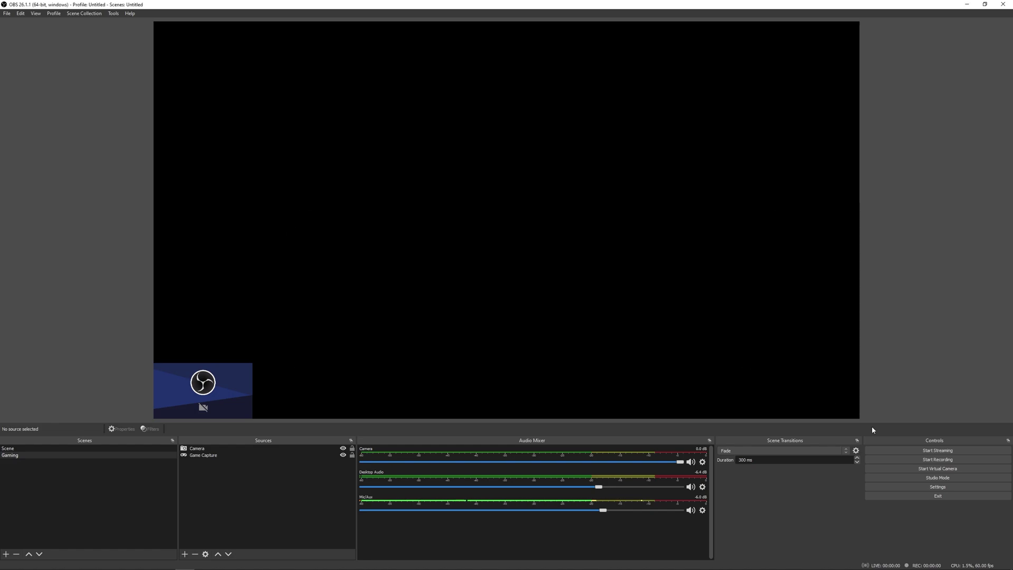
{"action": "left_click", "coordinate": [895, 486]}
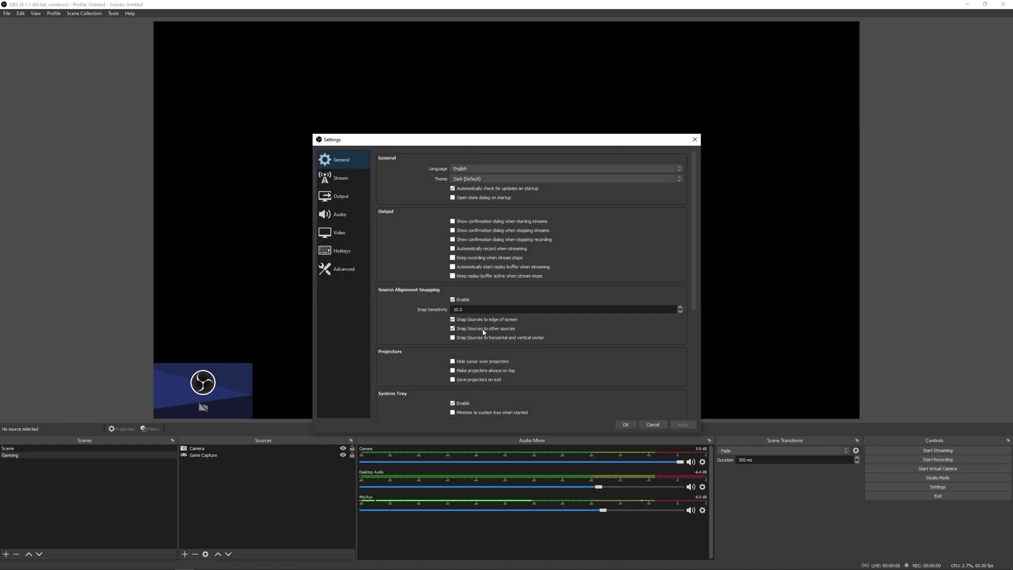
{"action": "left_click", "coordinate": [350, 204]}
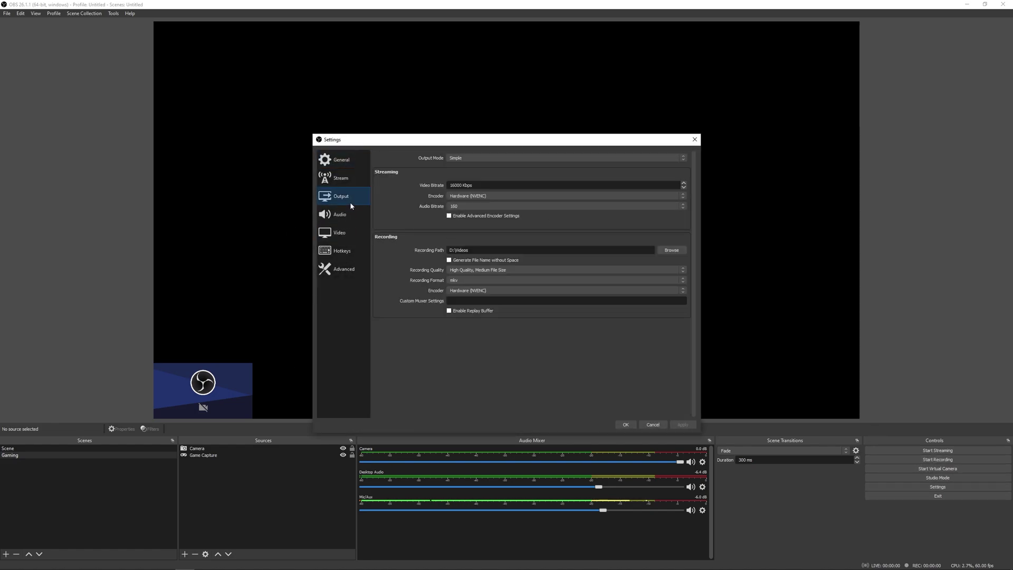
{"action": "left_click", "coordinate": [500, 159]}
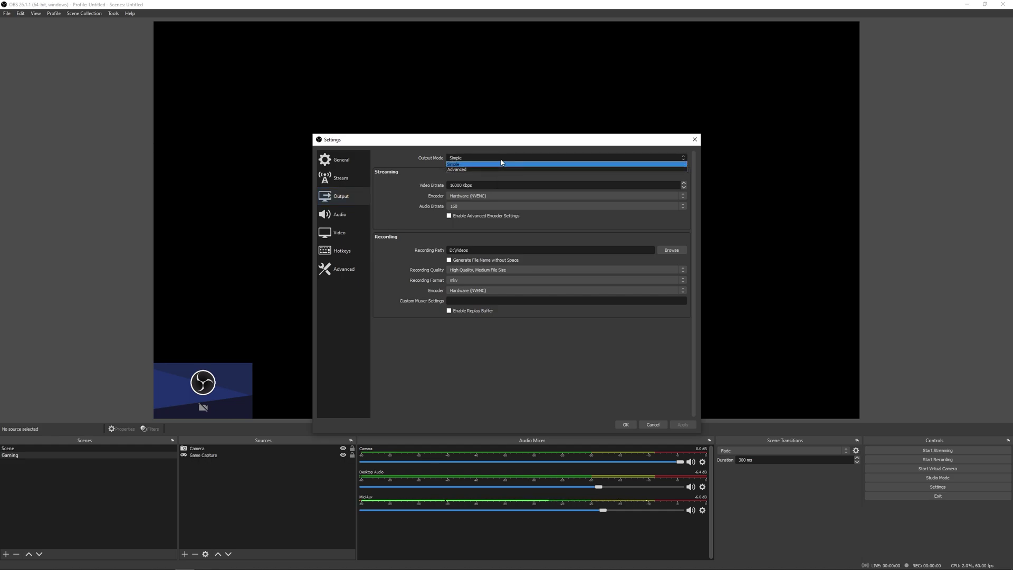
{"action": "left_click", "coordinate": [498, 169]}
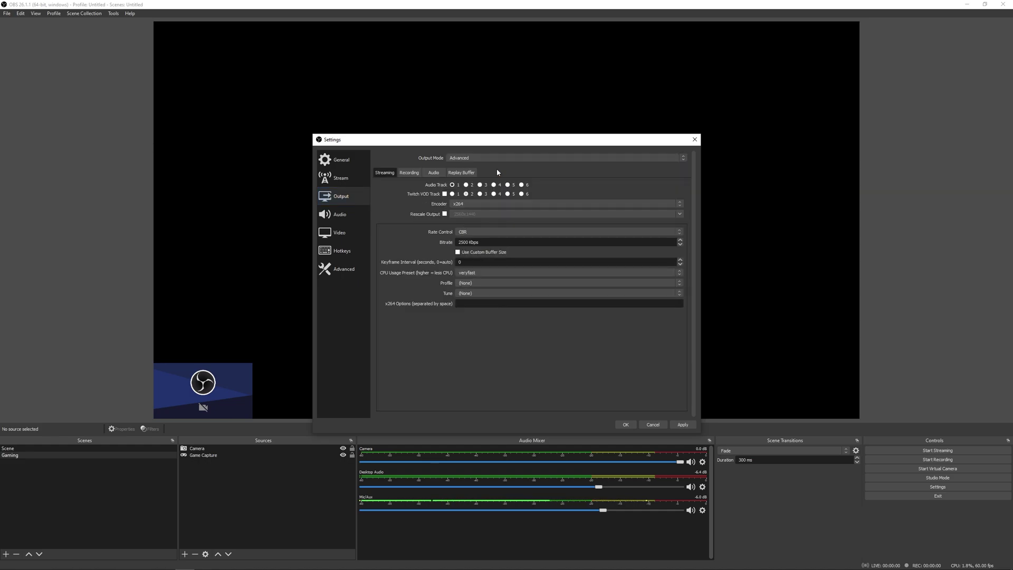
{"action": "left_click", "coordinate": [418, 173]}
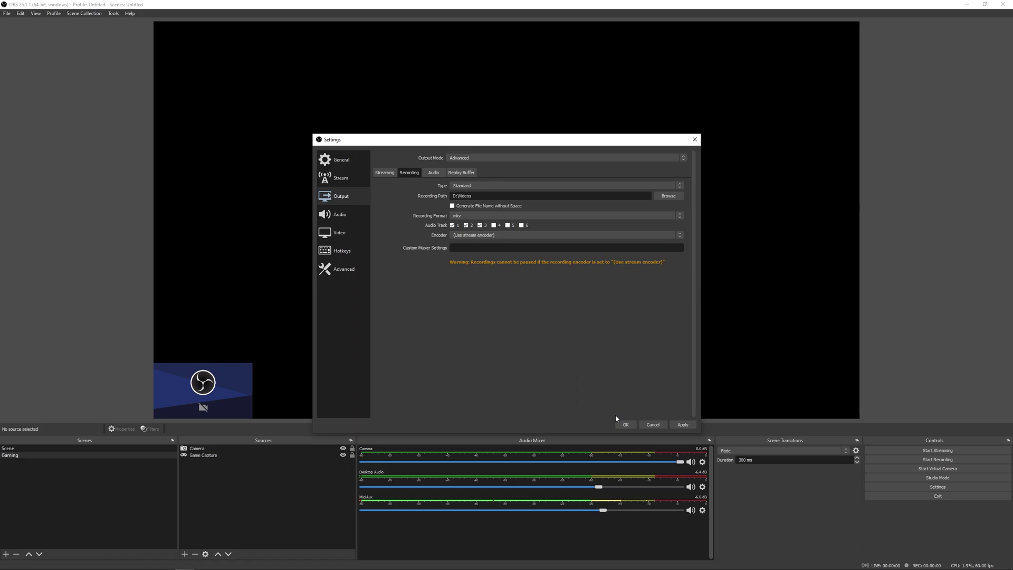
{"action": "left_click", "coordinate": [625, 424]}
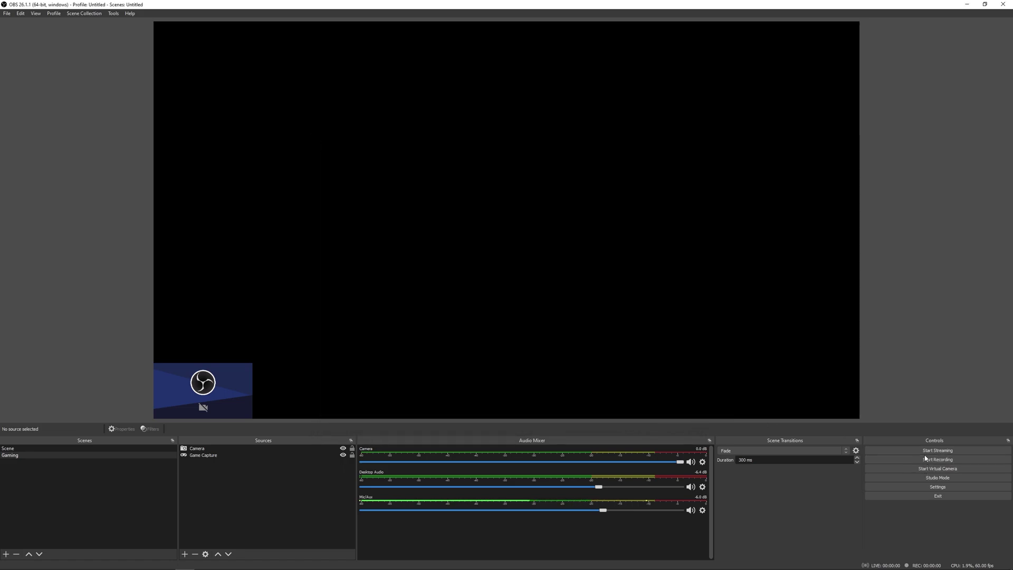
{"action": "left_click", "coordinate": [921, 460]}
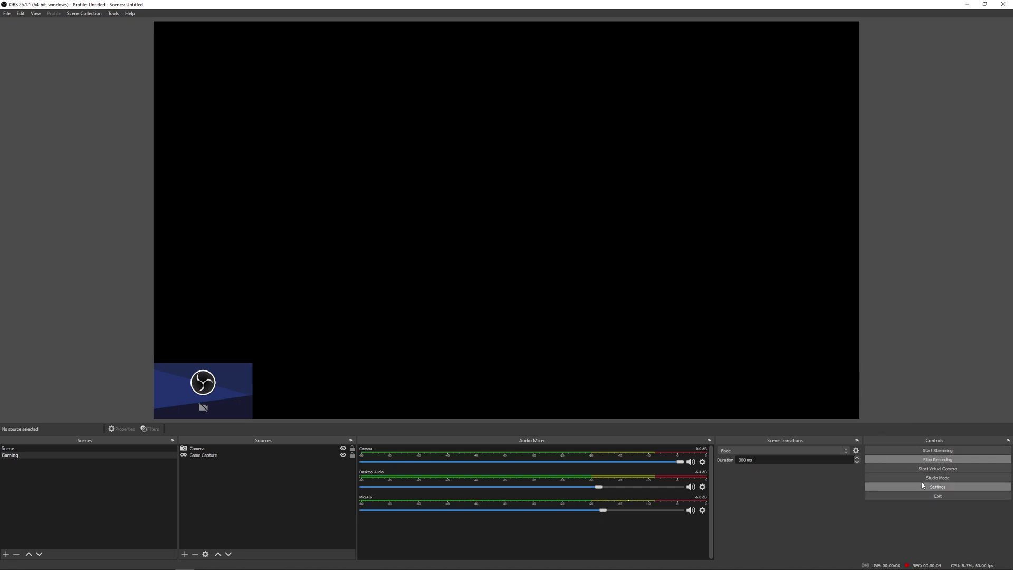
{"action": "left_click", "coordinate": [922, 460]}
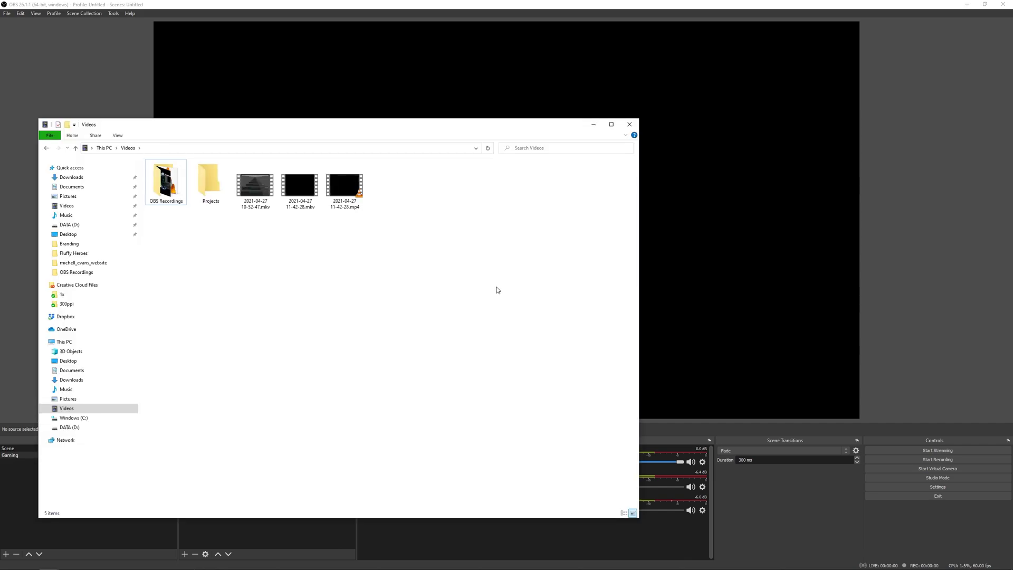
{"action": "left_click", "coordinate": [359, 195]}
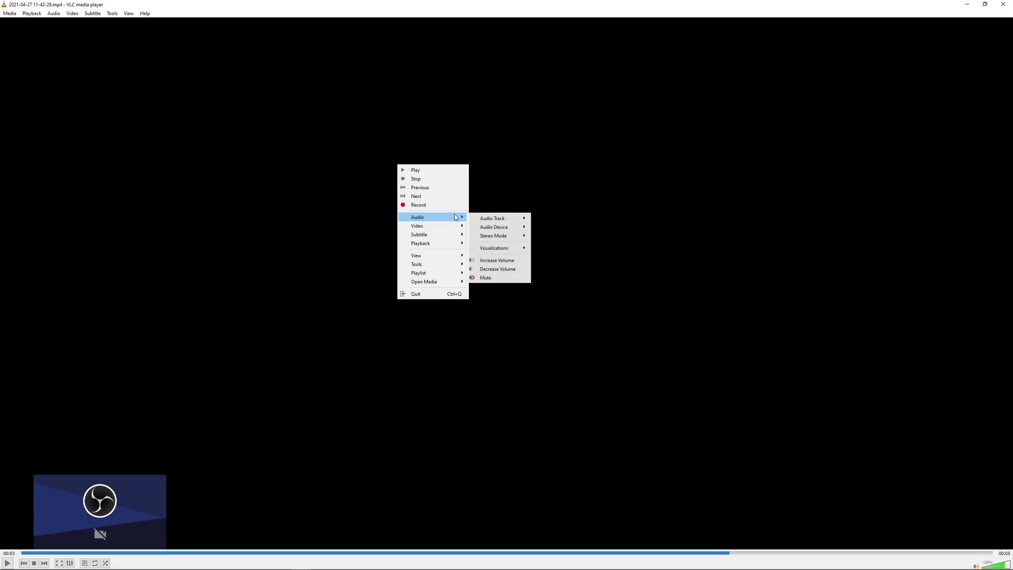
{"action": "mouse_move", "coordinate": [507, 218]}
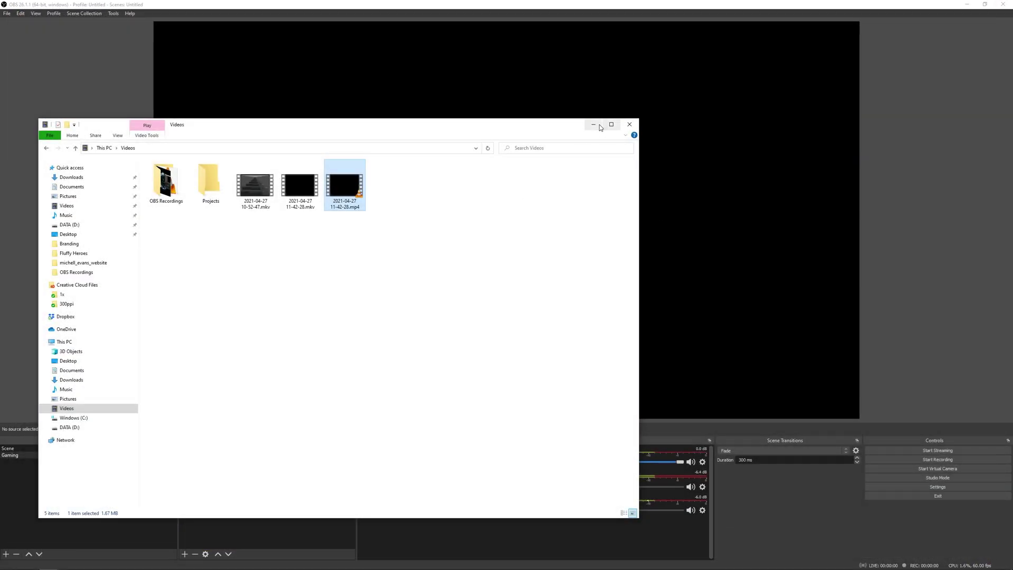
Minimize File Explorer to bring the OBS main window back into view.
{"action": "left_click", "coordinate": [598, 125]}
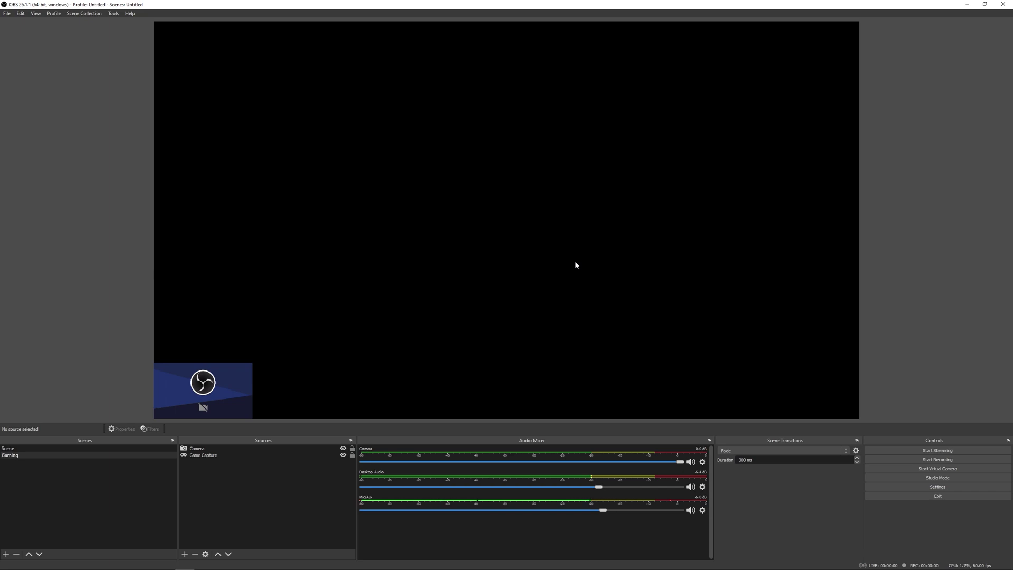